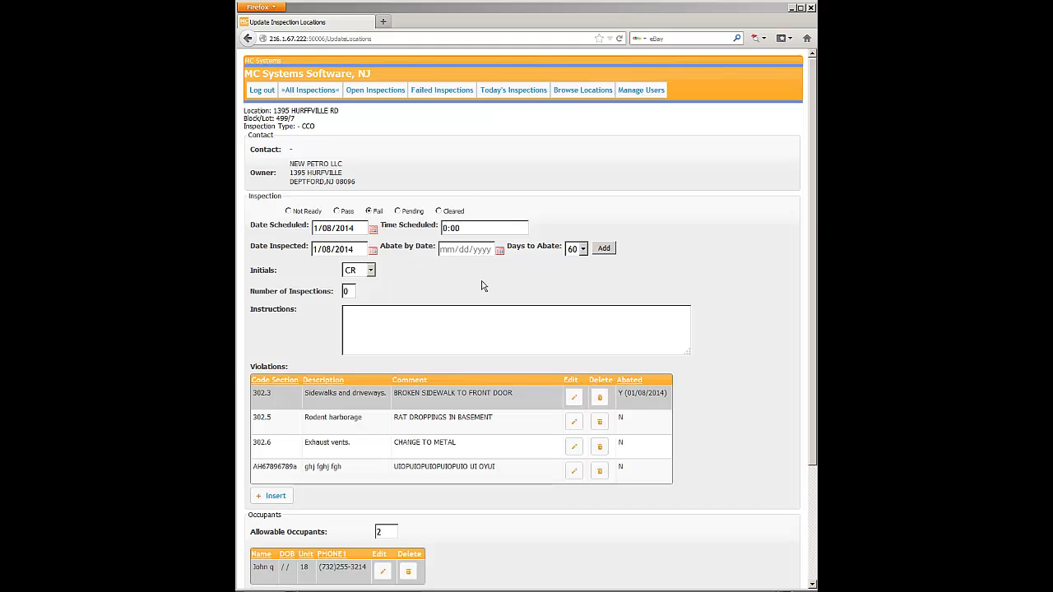
Add an abate-by date 30 days out and set the number of inspections to 1
left_click(582, 249)
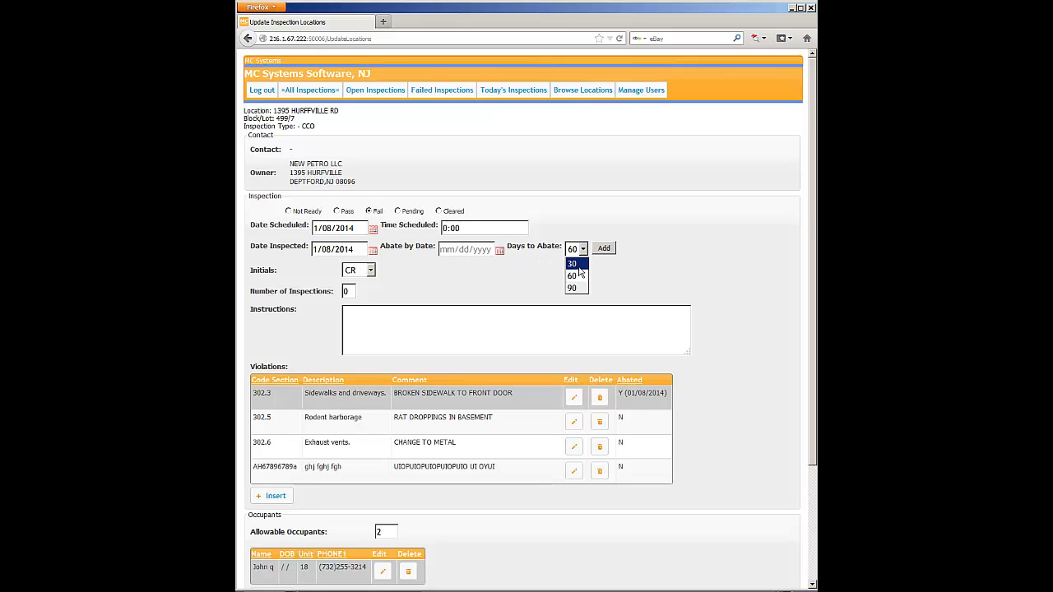
left_click(586, 264)
left_click(605, 250)
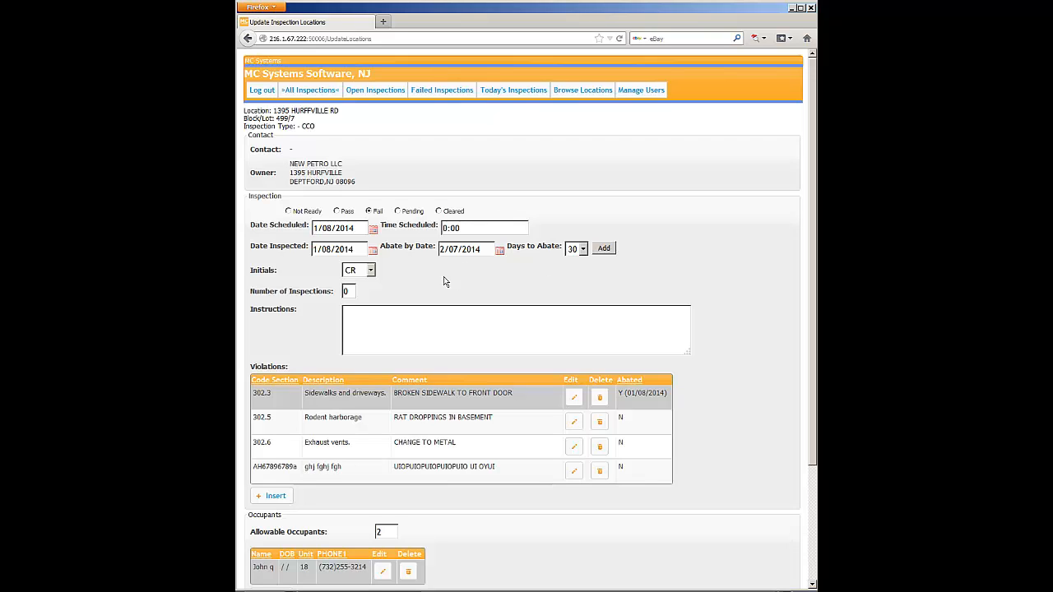
double_click(352, 294)
type("1")
left_click(482, 336)
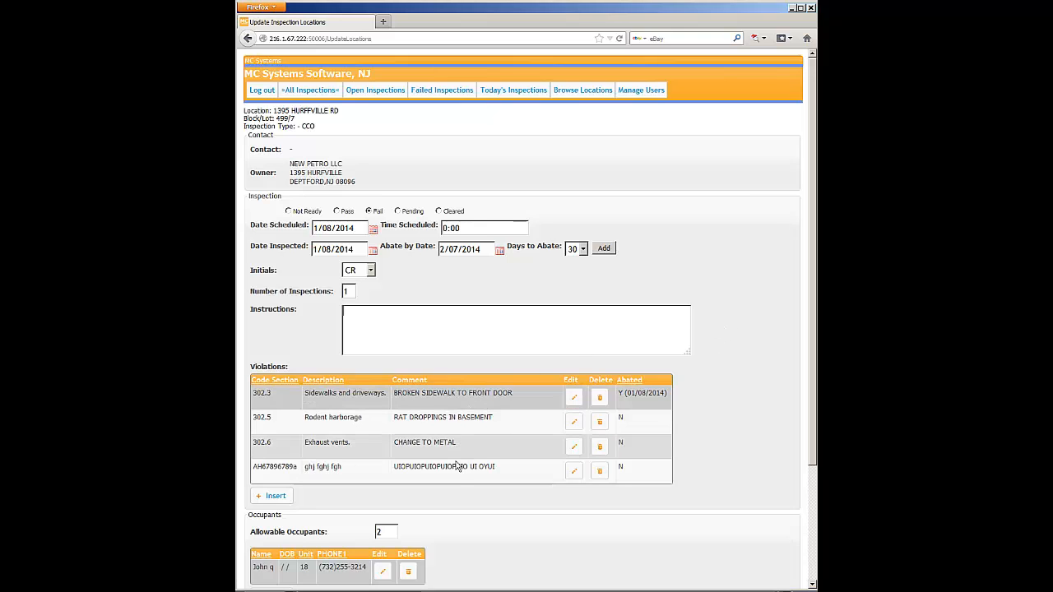
left_click(579, 401)
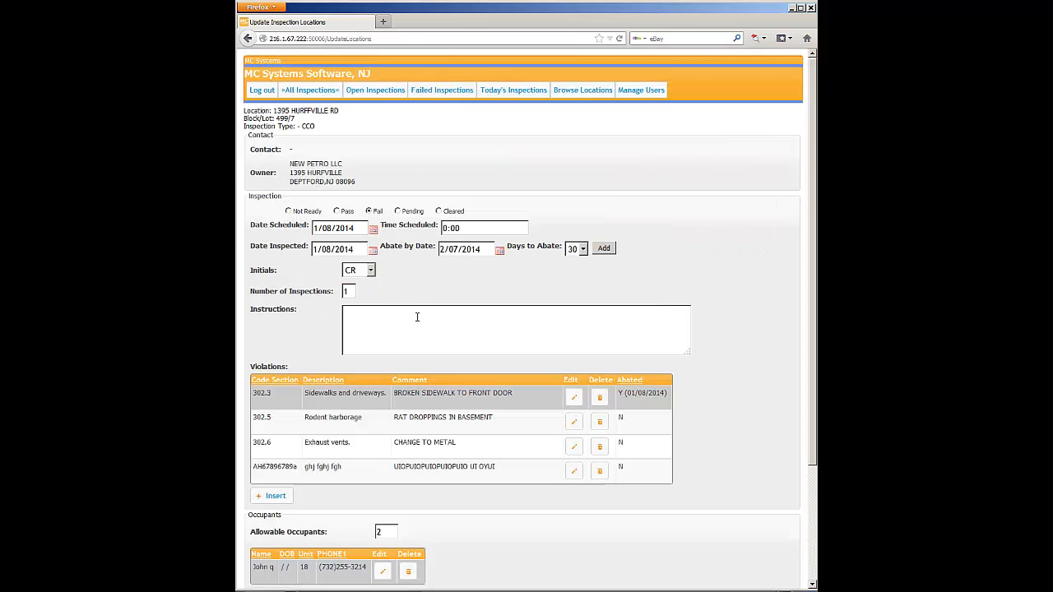
left_click(434, 308)
Add the 302.4 Weeds violation with the additional comment "CUT YOUR GRASS!" and page through the violations list
left_click(288, 504)
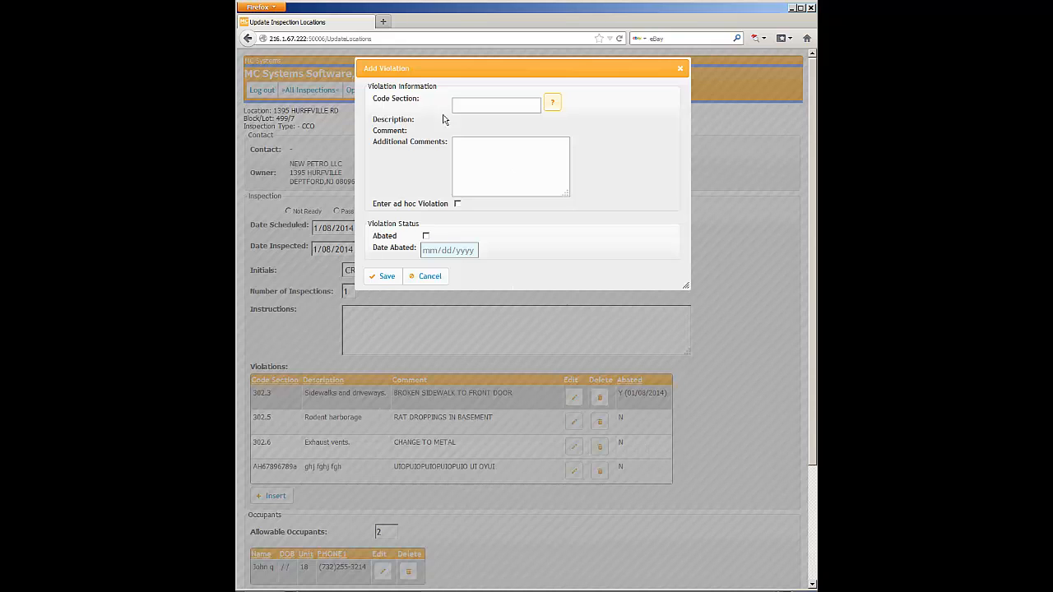
left_click(553, 108)
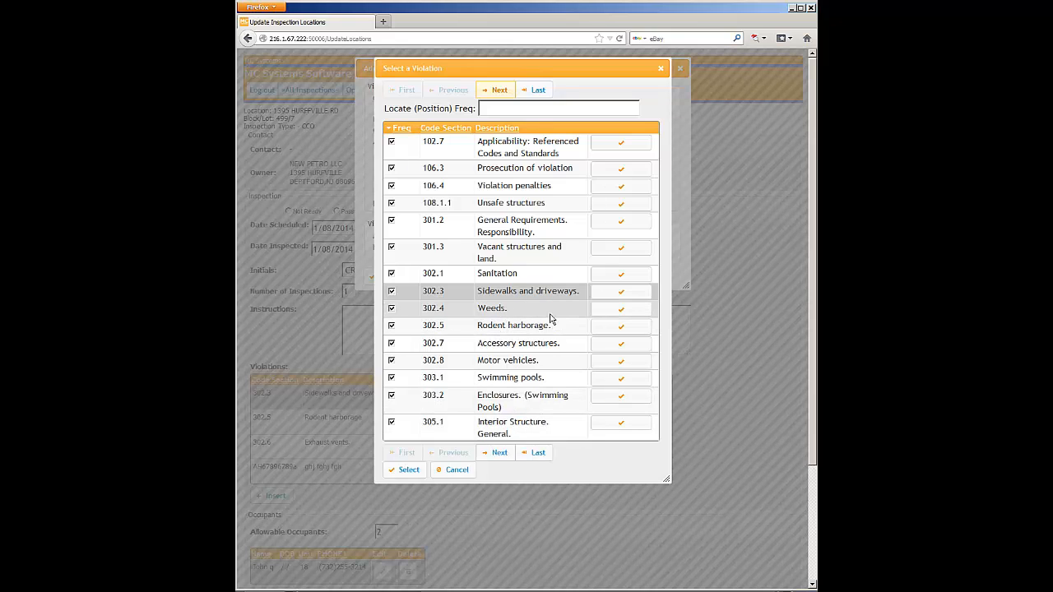
left_click(622, 309)
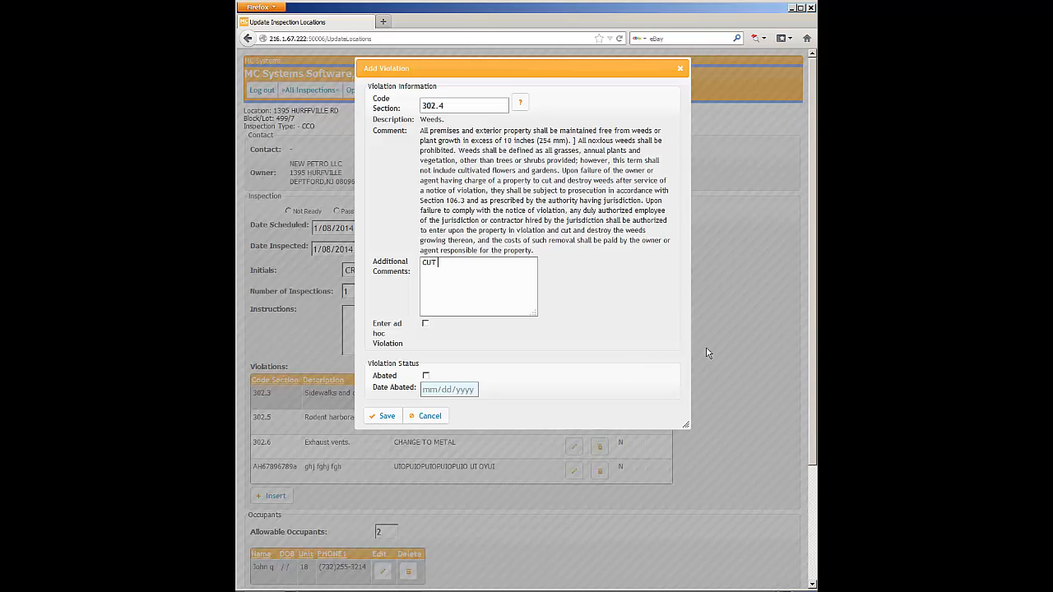
type("YOUR GRASS!")
left_click(386, 416)
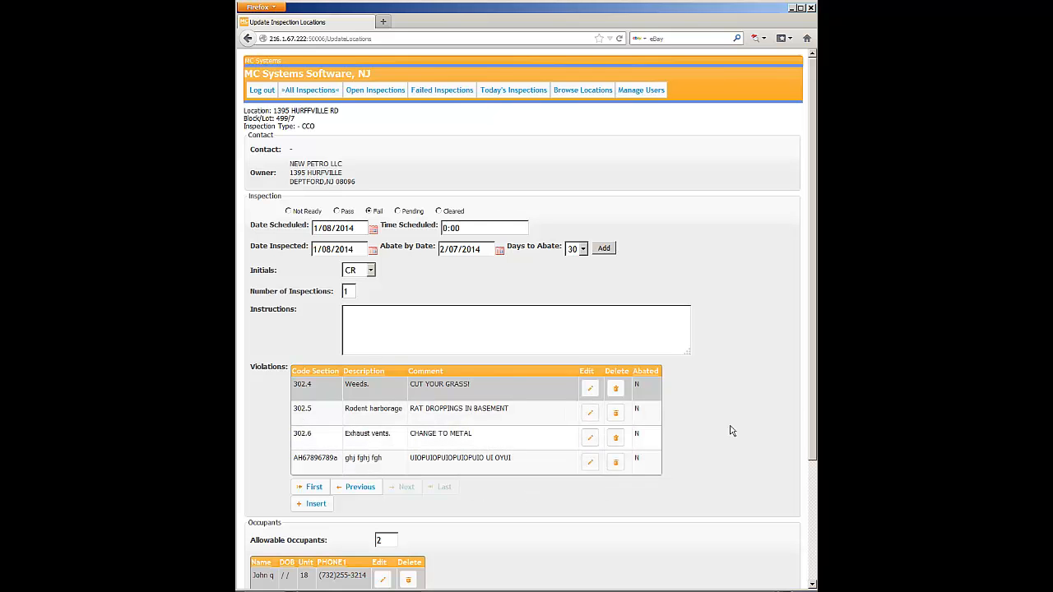
scroll(814, 397, "down", 2)
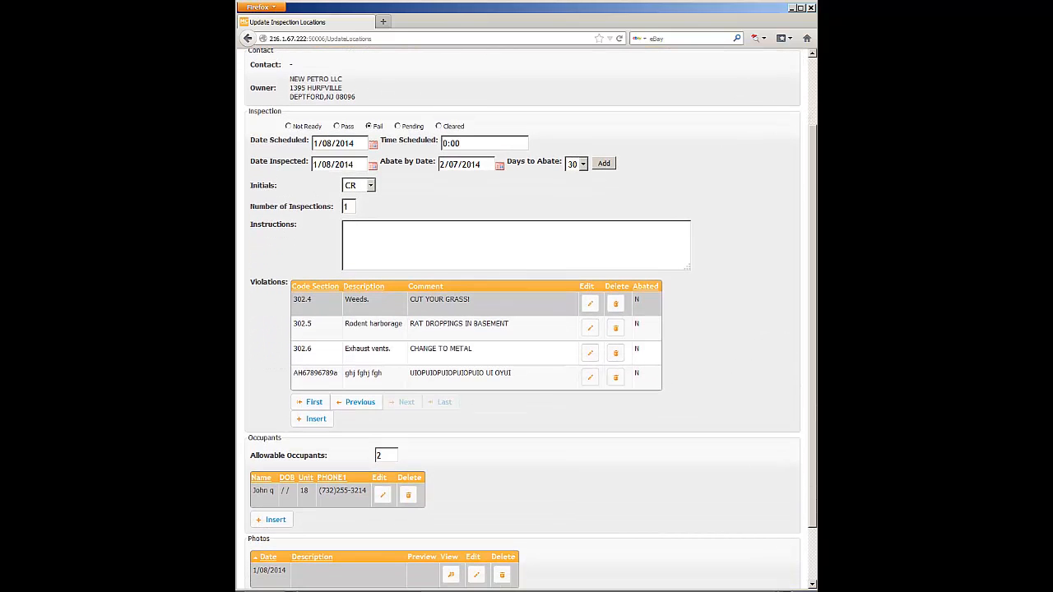
left_click(374, 403)
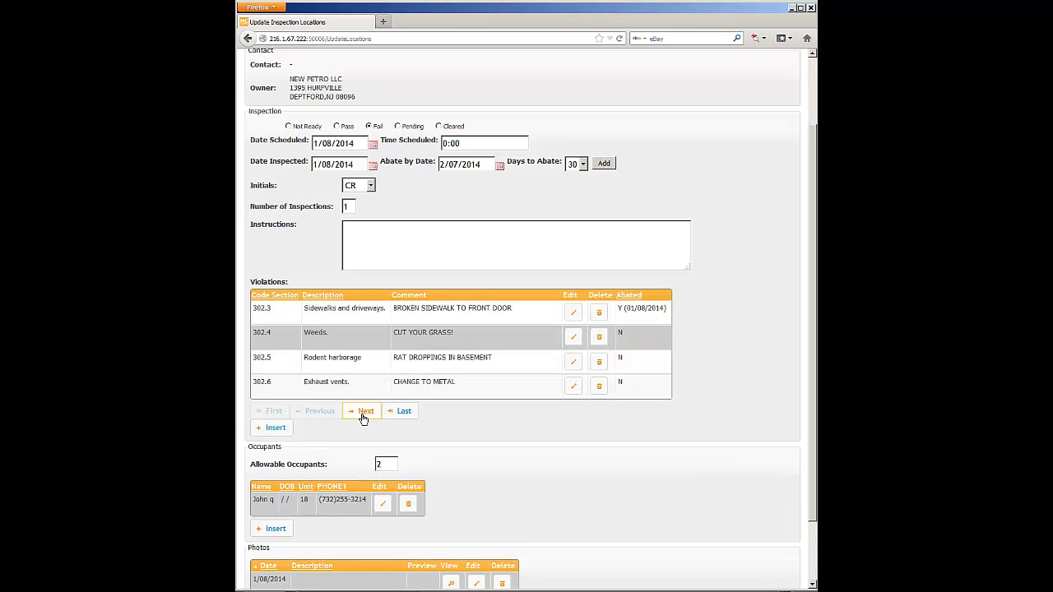
left_click(363, 414)
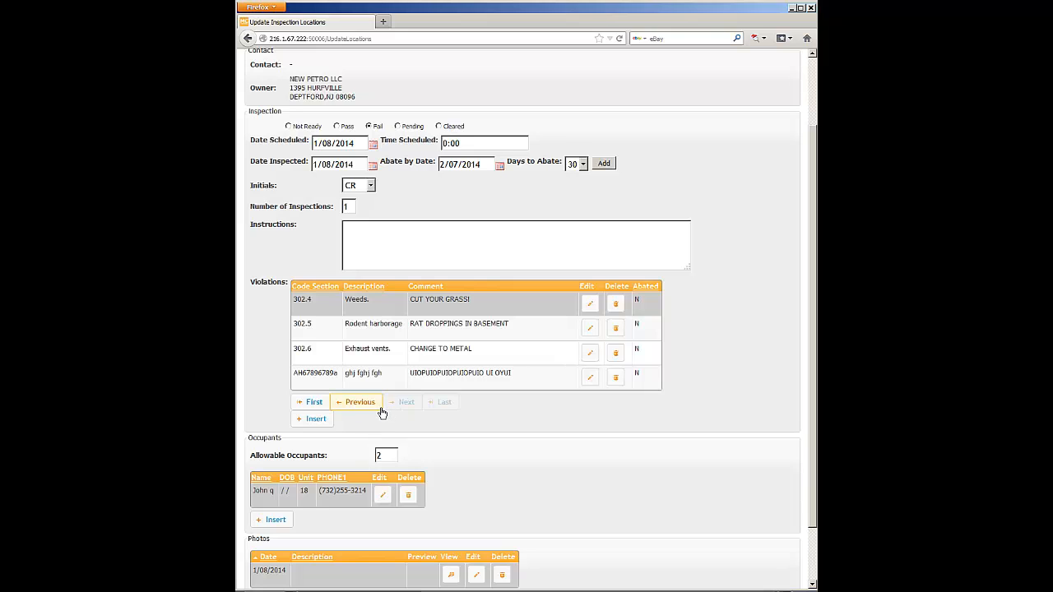
left_click(381, 412)
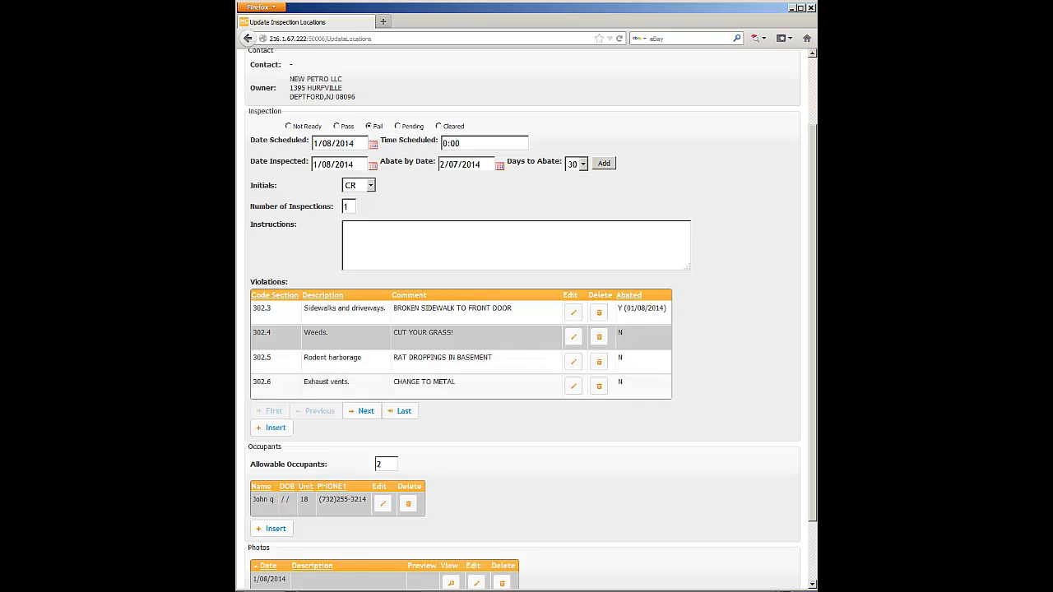
Add the photo DSC00008.JPG to the inspection with the description "Ductwork. complete and change to mettal"
scroll(796, 412, "down", 3)
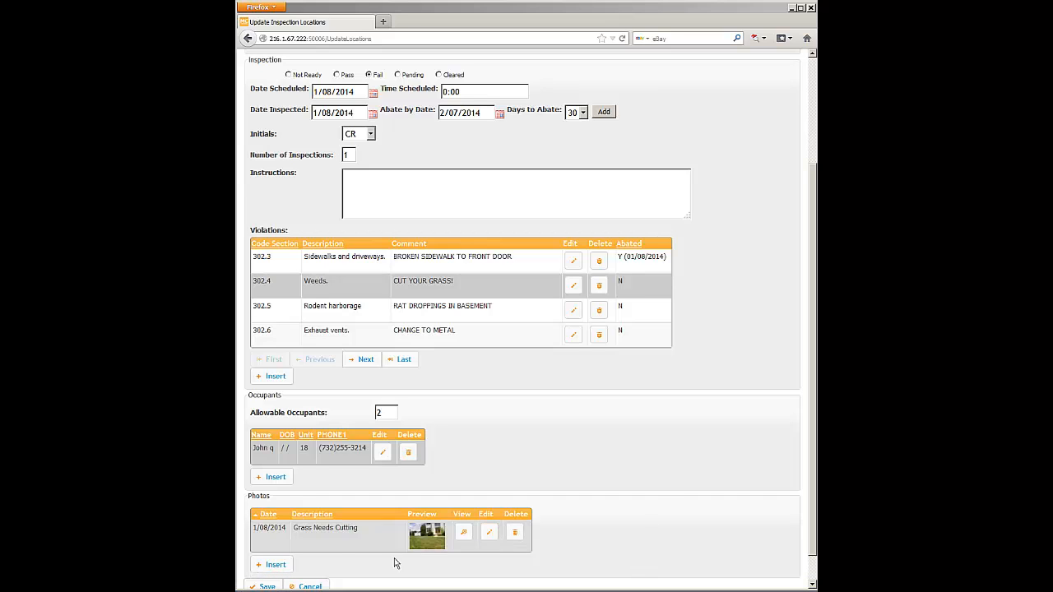
left_click(272, 565)
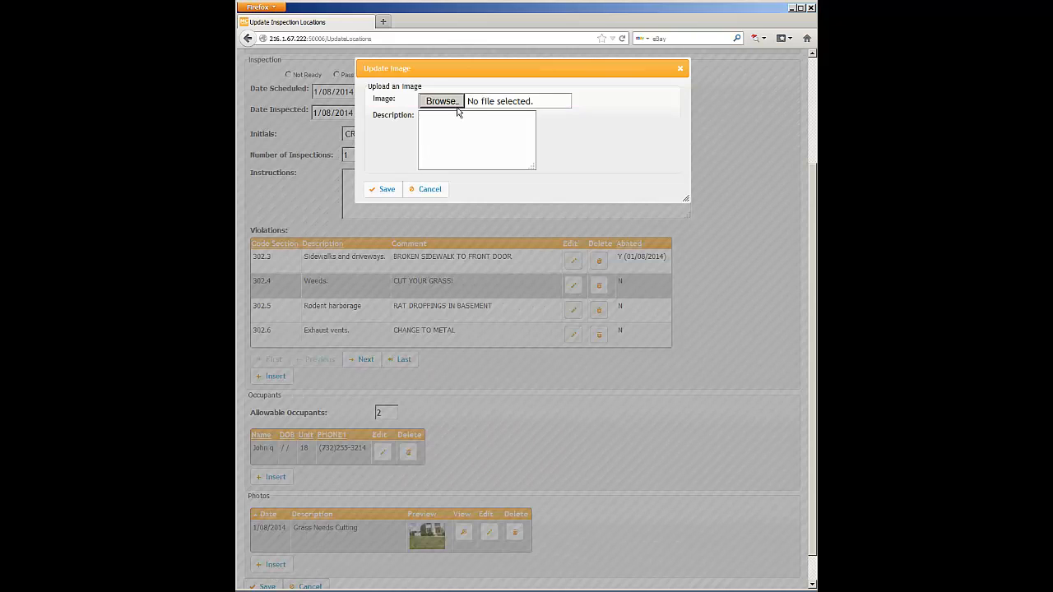
left_click(441, 101)
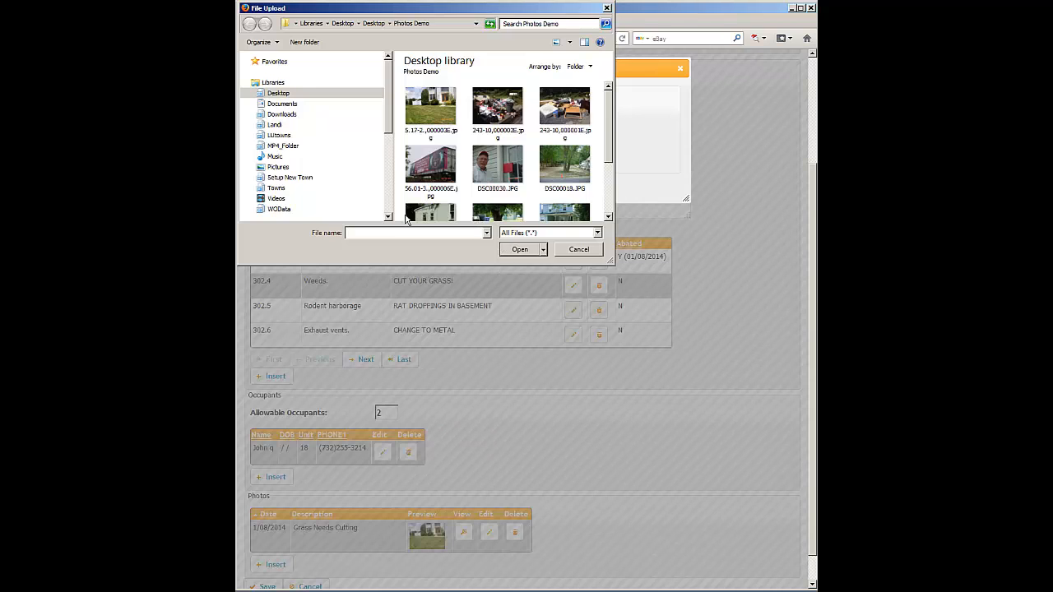
scroll(619, 132, "down", 1)
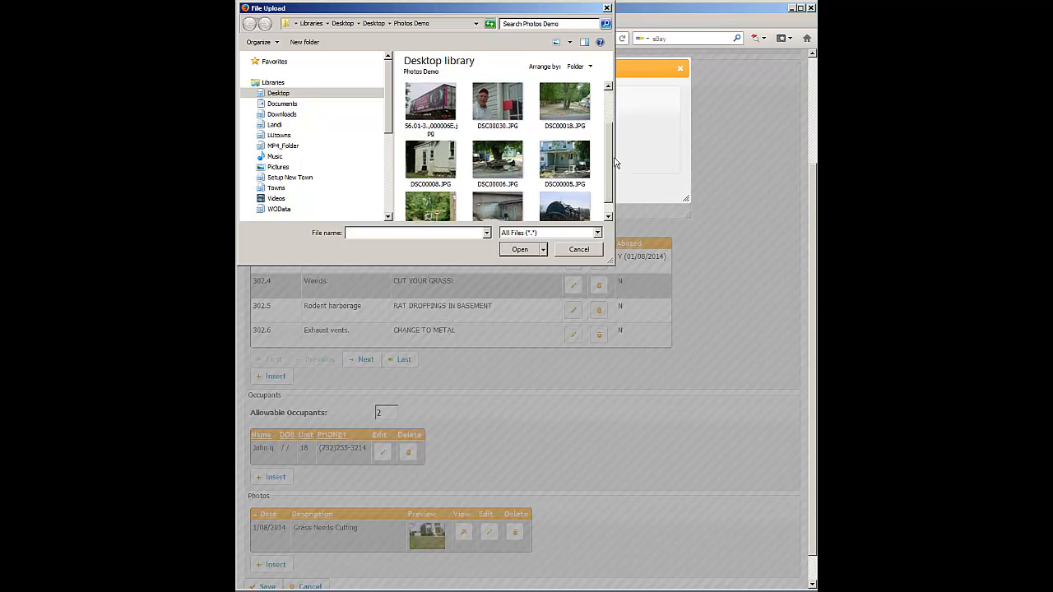
double_click(431, 161)
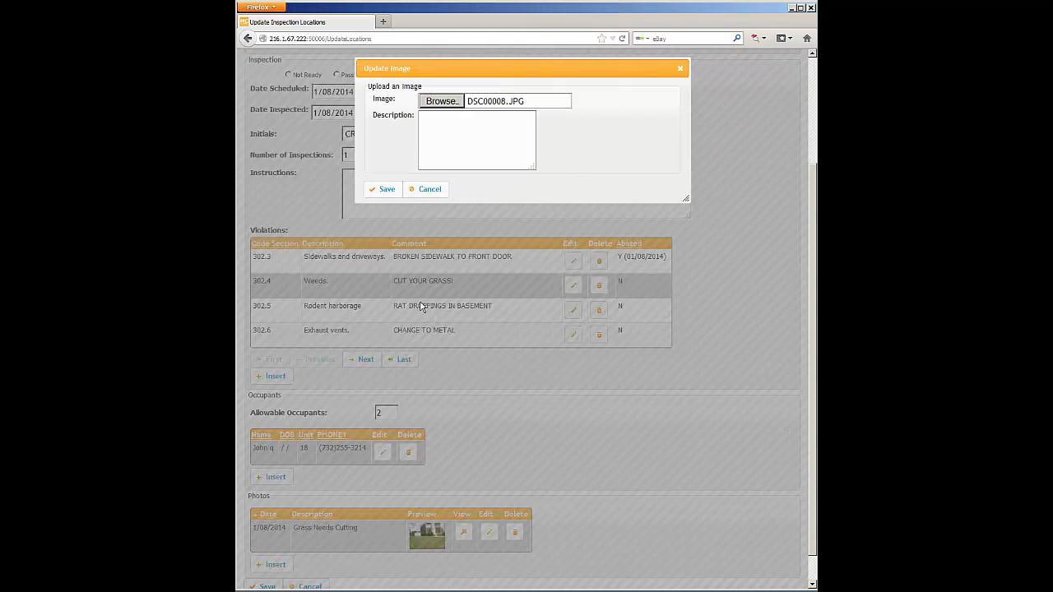
left_click(440, 135)
type("Ductwork. ")
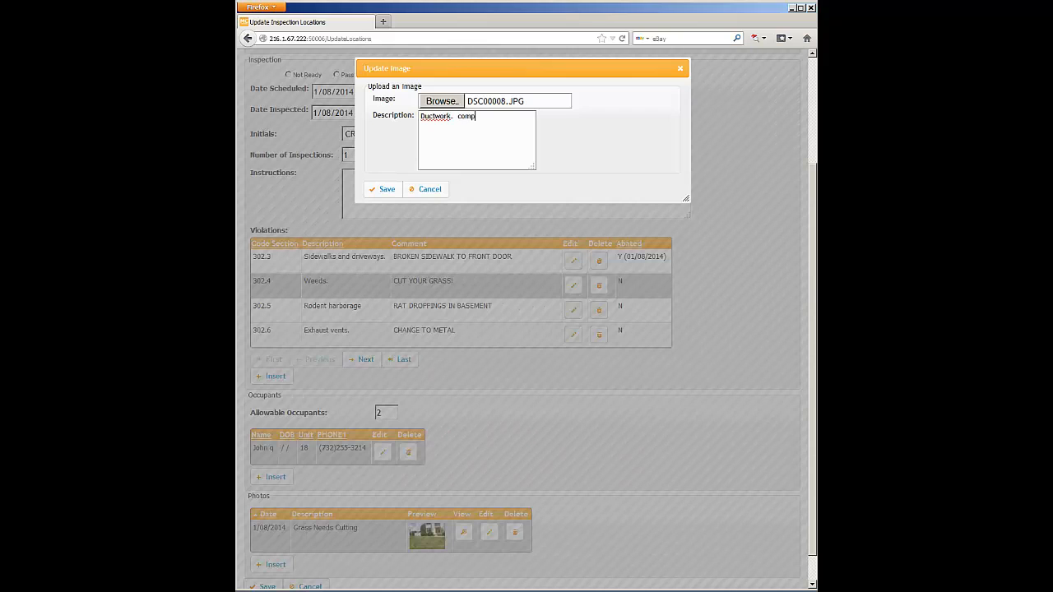
type(" complete and change to mettal")
left_click(372, 191)
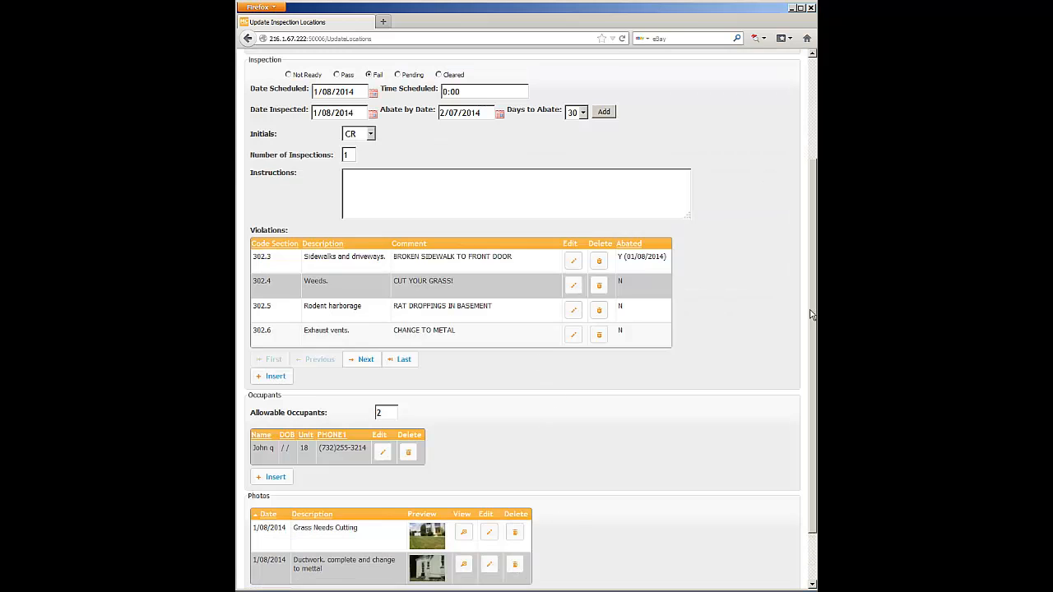
Look over the completed inspection form and save the inspection
scroll(813, 314, "down", 3)
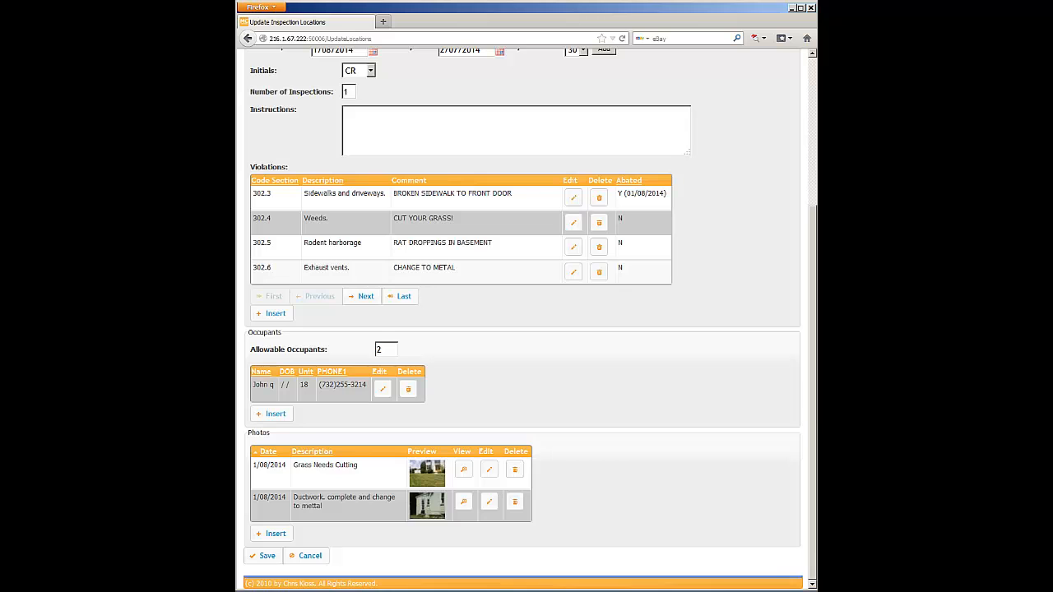
scroll(531, 318, "up", 5)
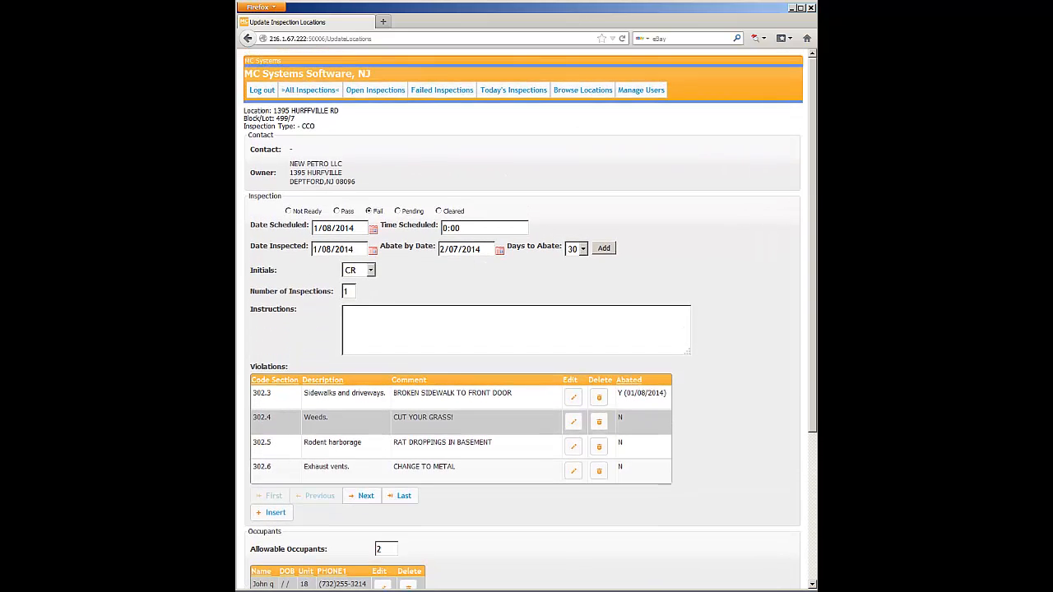
scroll(531, 318, "down", 5)
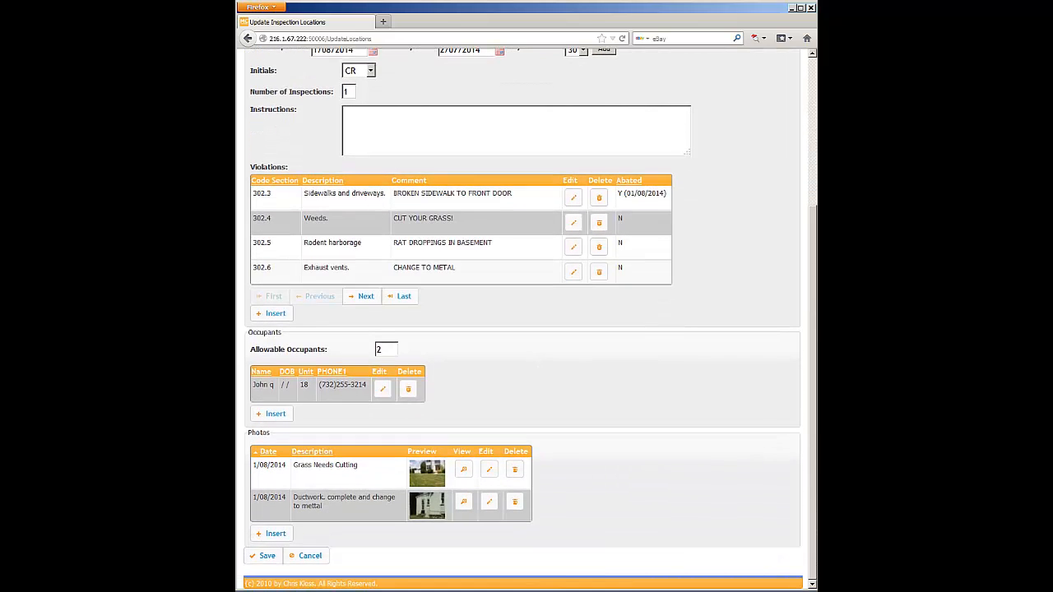
left_click(270, 560)
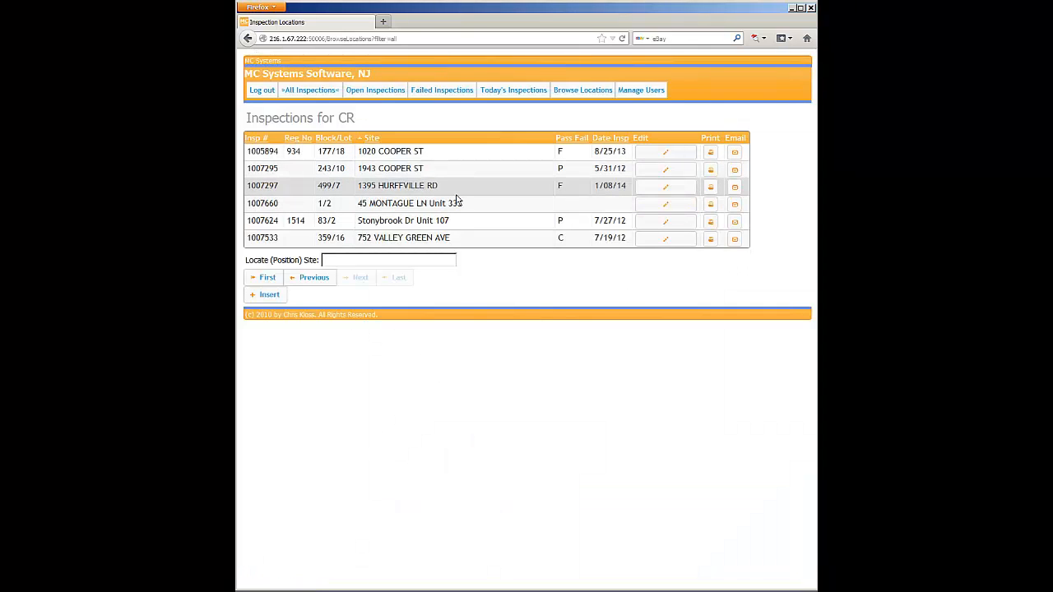
Email the inspection report for block/lot 499/7 to the recipient's e-mail address with the subject "Inspection Report"
left_click(735, 189)
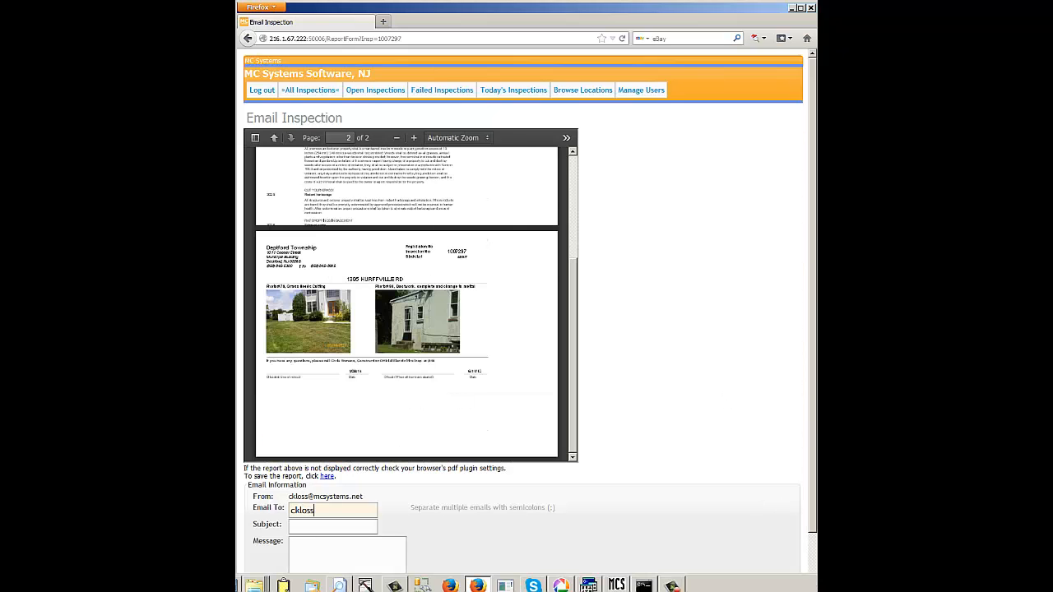
type("systems.net")
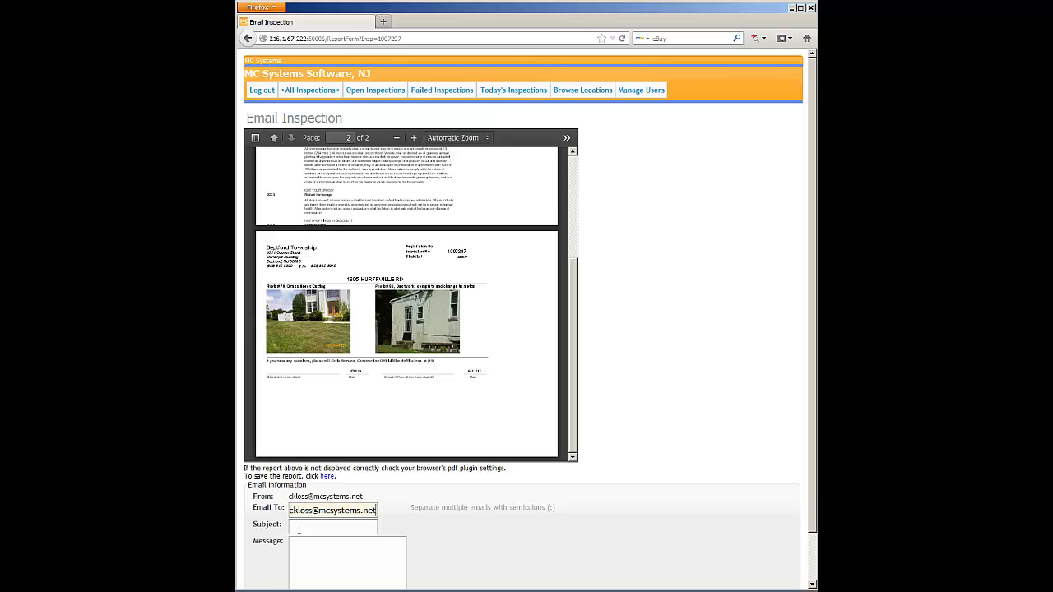
left_click(298, 529)
type("Inspection Report")
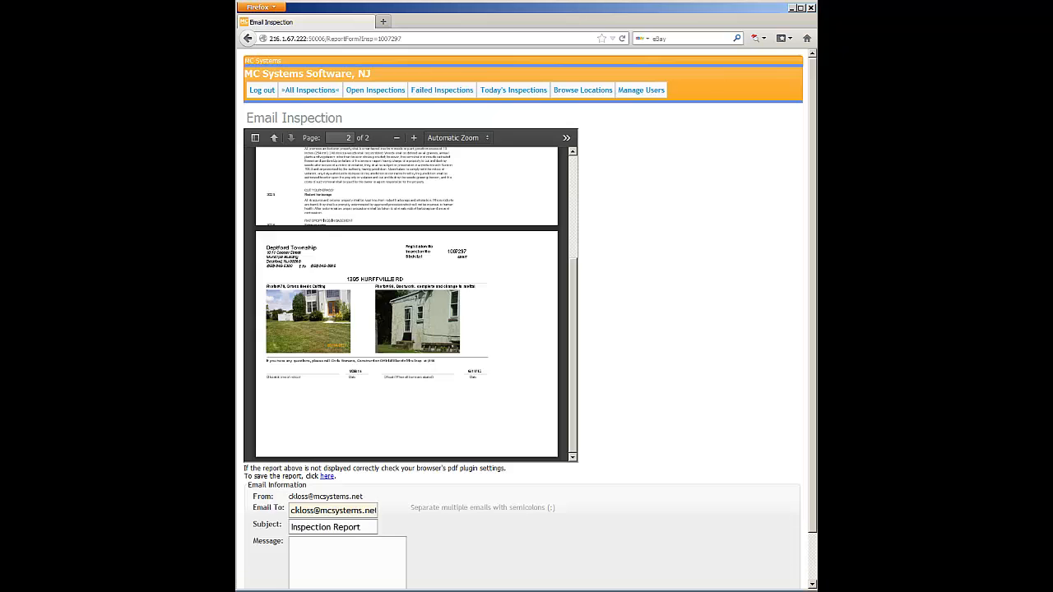
left_click_drag(812, 430, 811, 481)
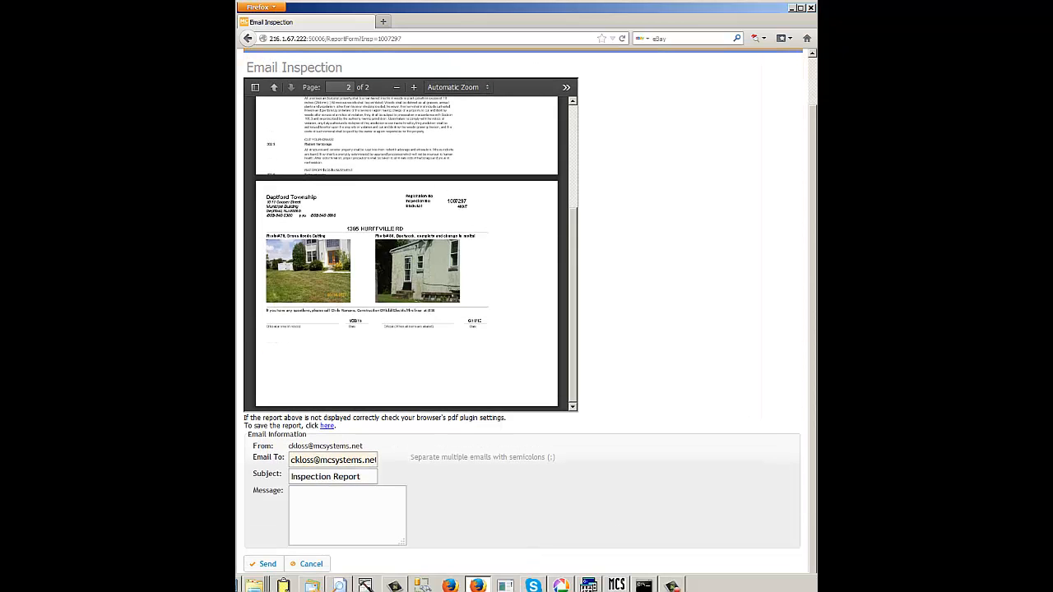
left_click(263, 567)
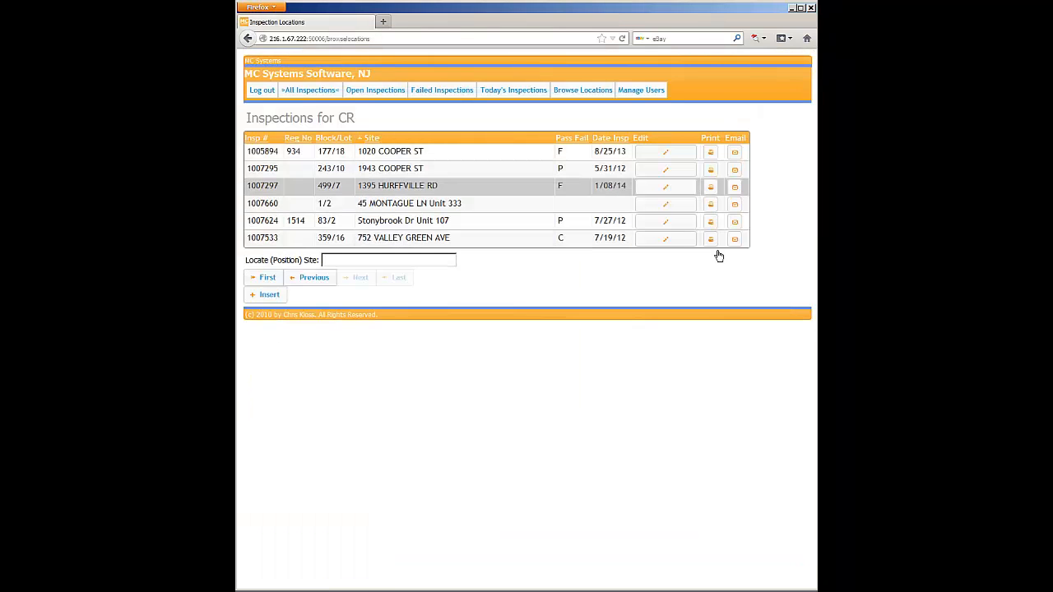
Reopen the block/lot 499/7 inspection for editing and mark its 302.4 Weeds violation as abated
left_click(673, 195)
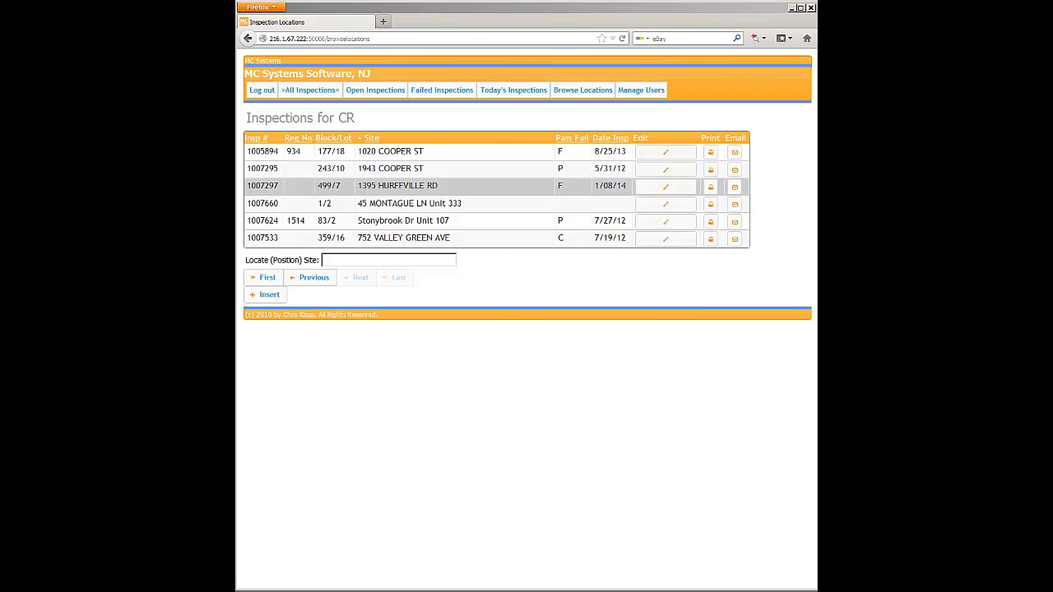
left_click(671, 195)
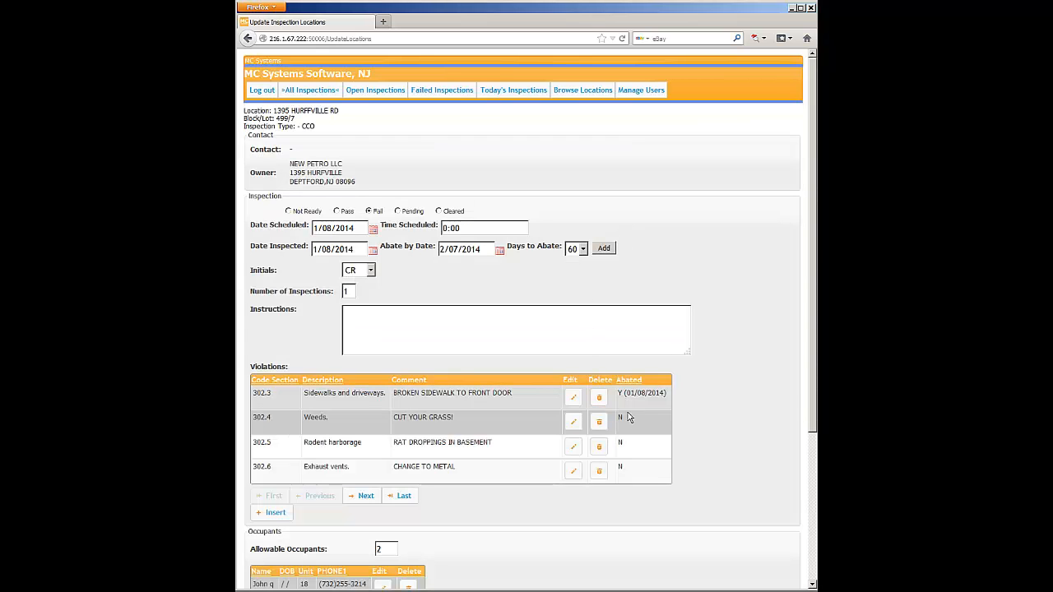
left_click(573, 421)
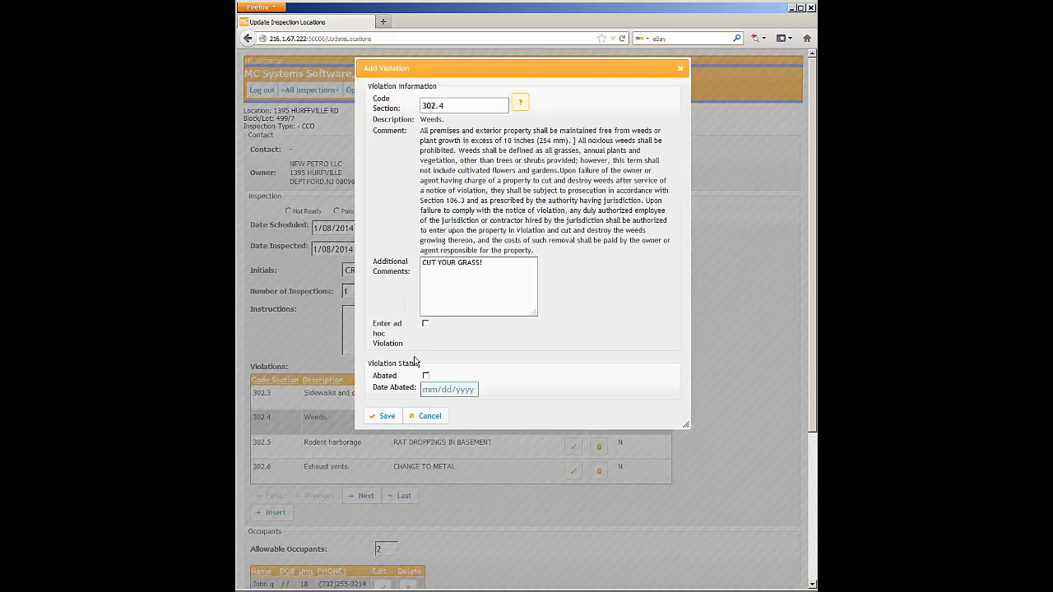
left_click(426, 376)
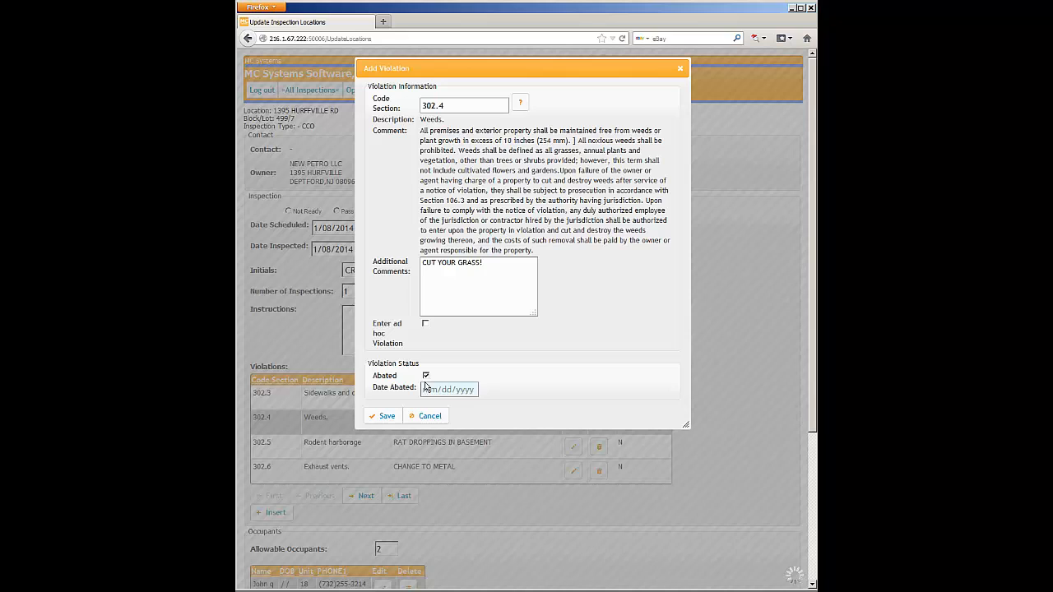
left_click(394, 420)
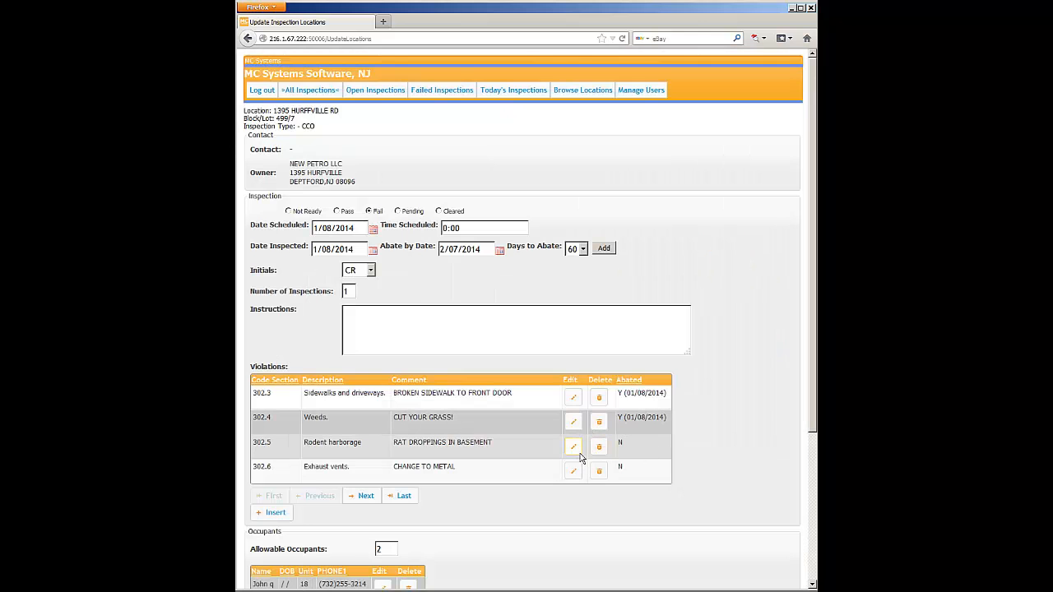
Mark the 302.5 Rodent harborage and 302.6 Exhaust vents violations as abated
left_click(574, 446)
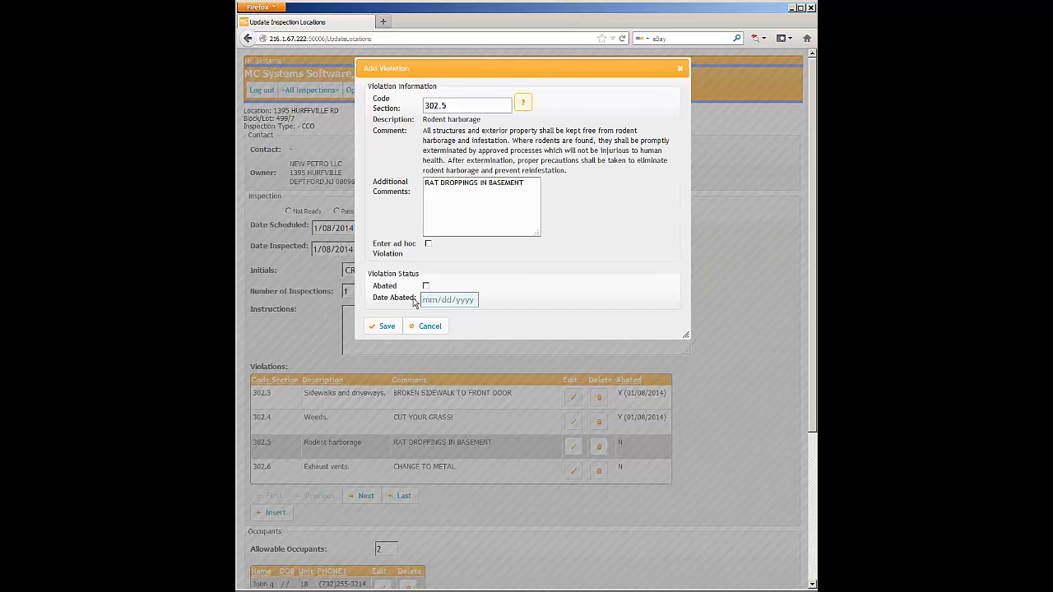
left_click(425, 286)
left_click(385, 329)
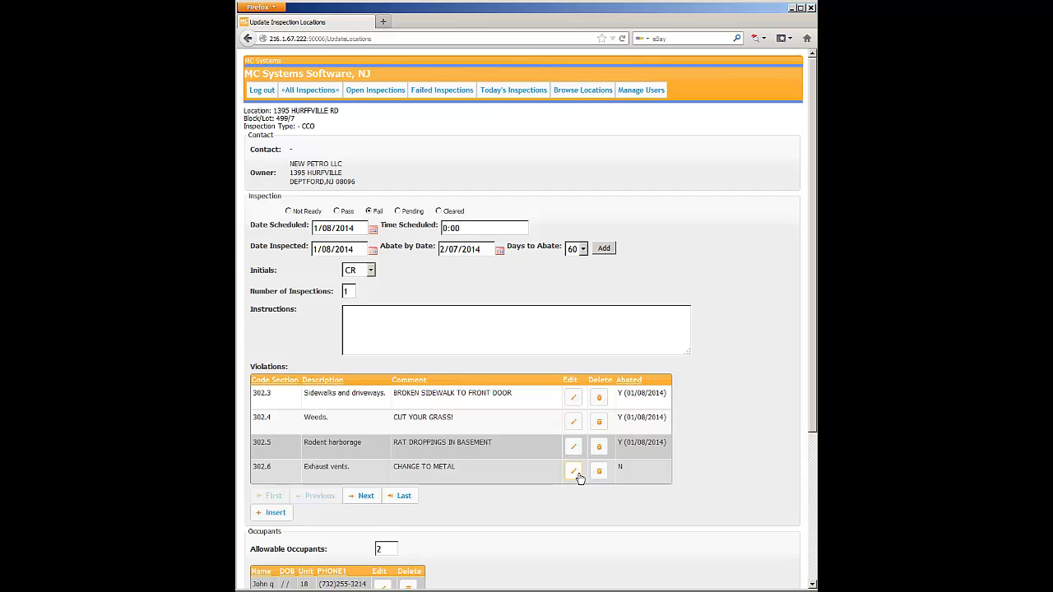
left_click(574, 471)
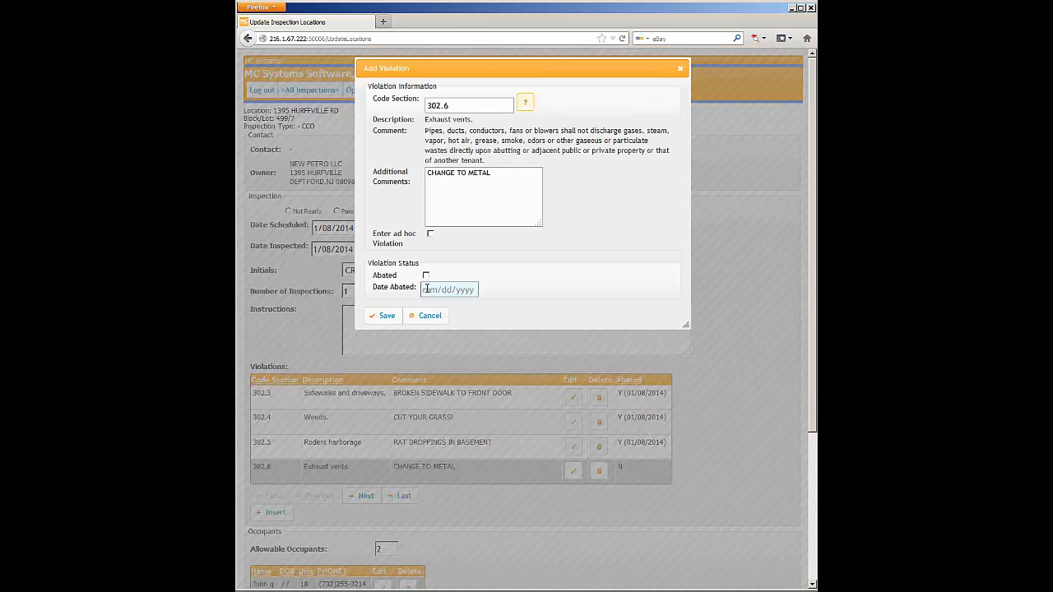
left_click(426, 275)
left_click(395, 326)
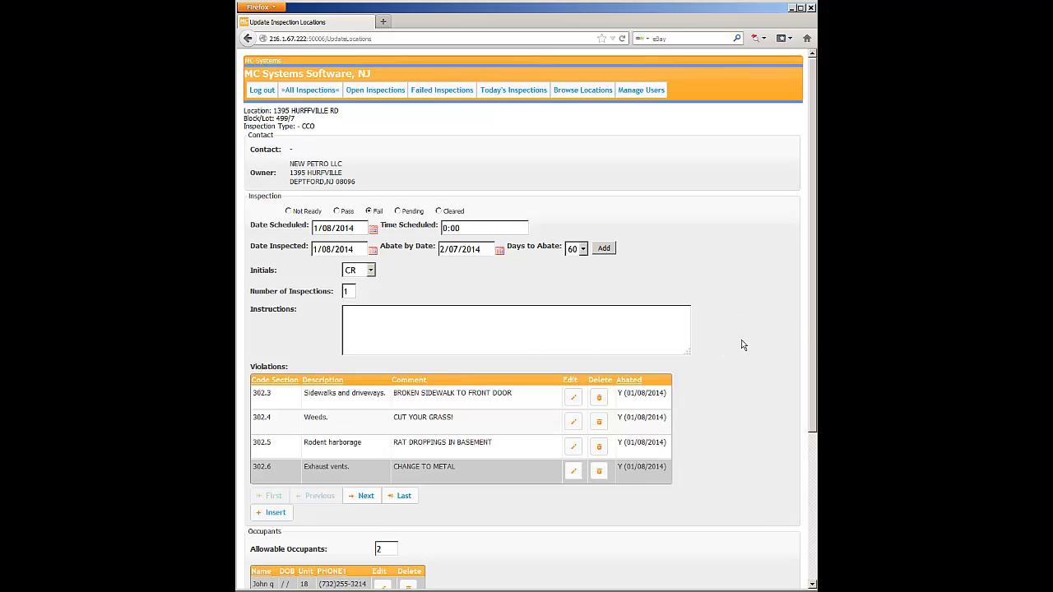
Set the number of inspections to 2, change the inspection result to Pass, and save the inspection
double_click(349, 294)
type("2")
left_click(344, 213)
scroll(786, 498, "down", 3)
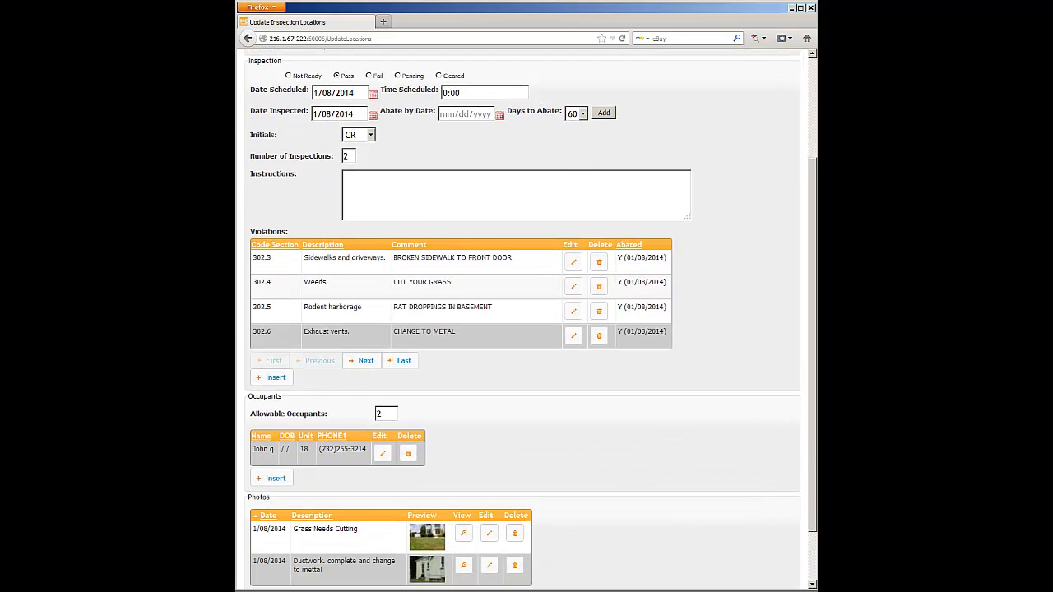
scroll(804, 541, "down", 2)
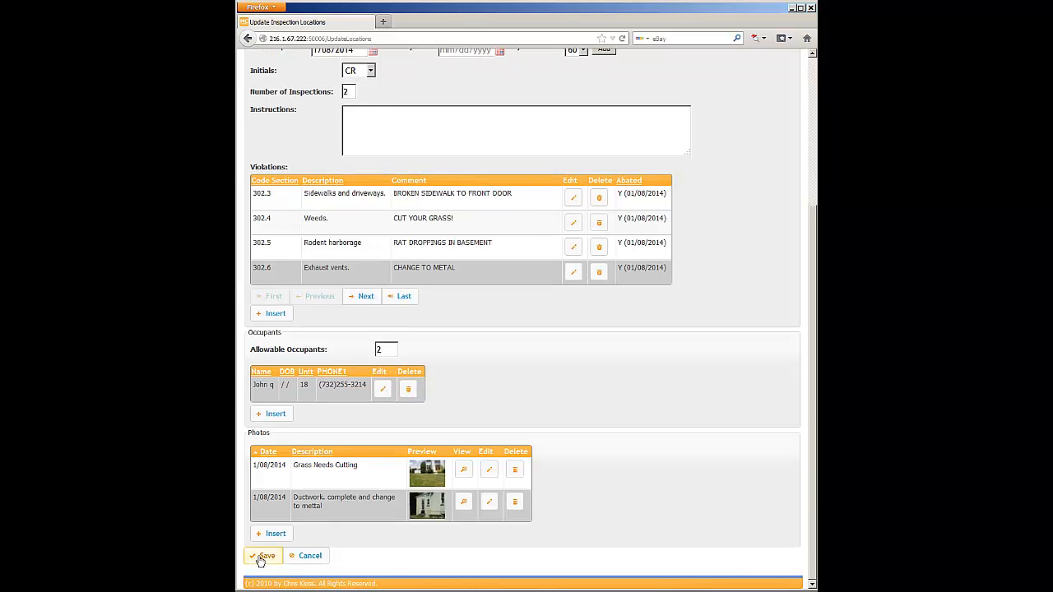
left_click(261, 557)
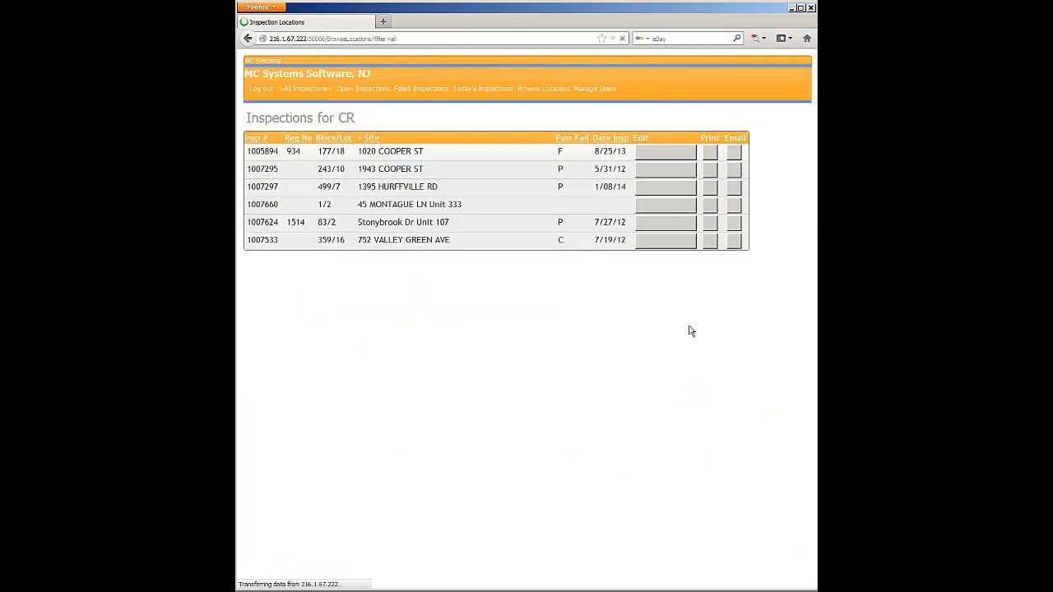